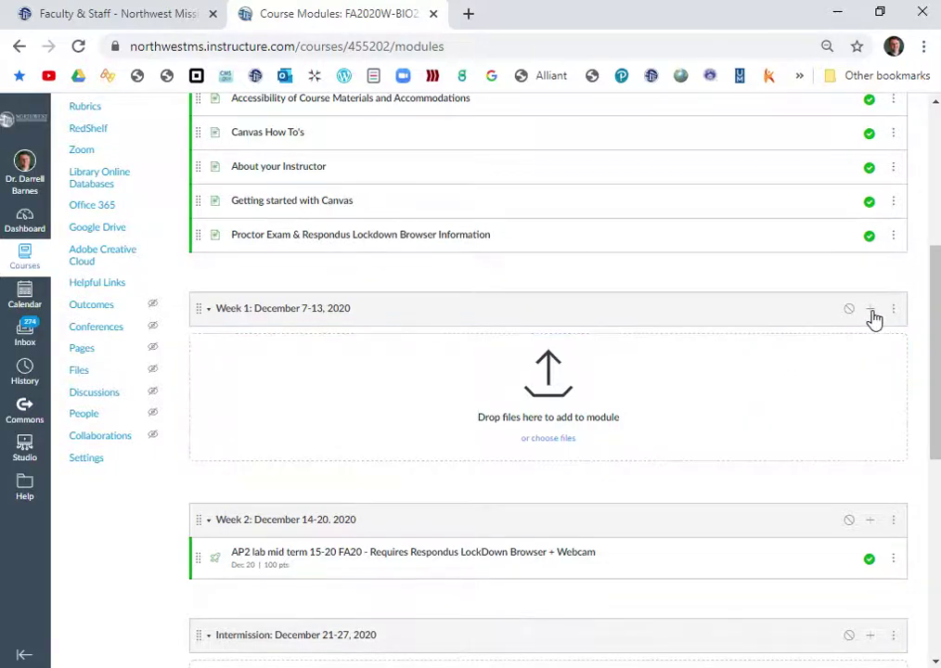
- Add a new page named "Click here for your assignments" to the Week 1 module, copying the page name for reuse
{"action": "left_click", "coordinate": [871, 312]}
{"action": "left_click", "coordinate": [321, 285]}
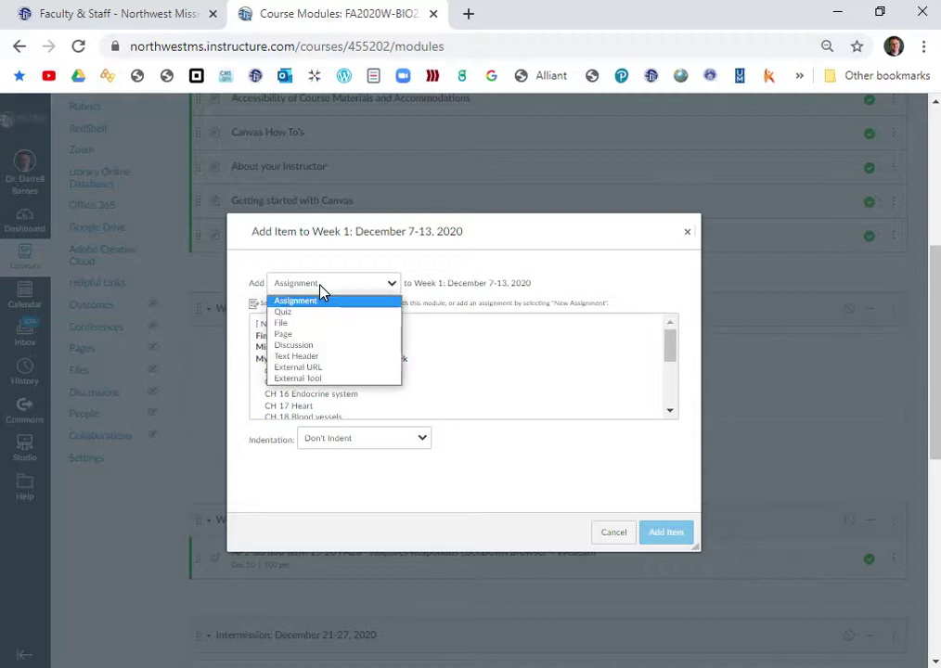
{"action": "left_click", "coordinate": [295, 334]}
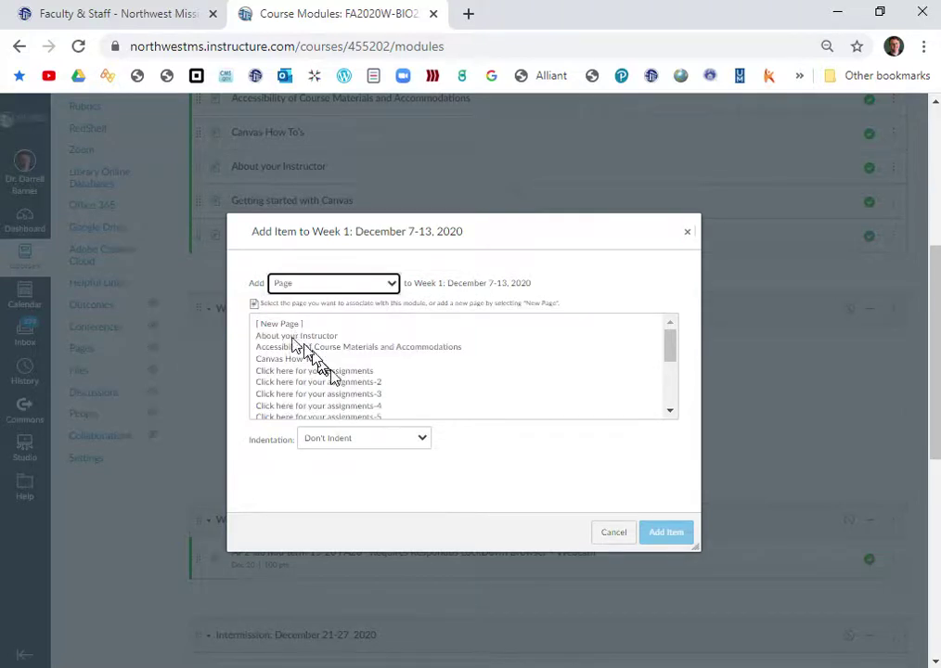
{"action": "left_click", "coordinate": [282, 326]}
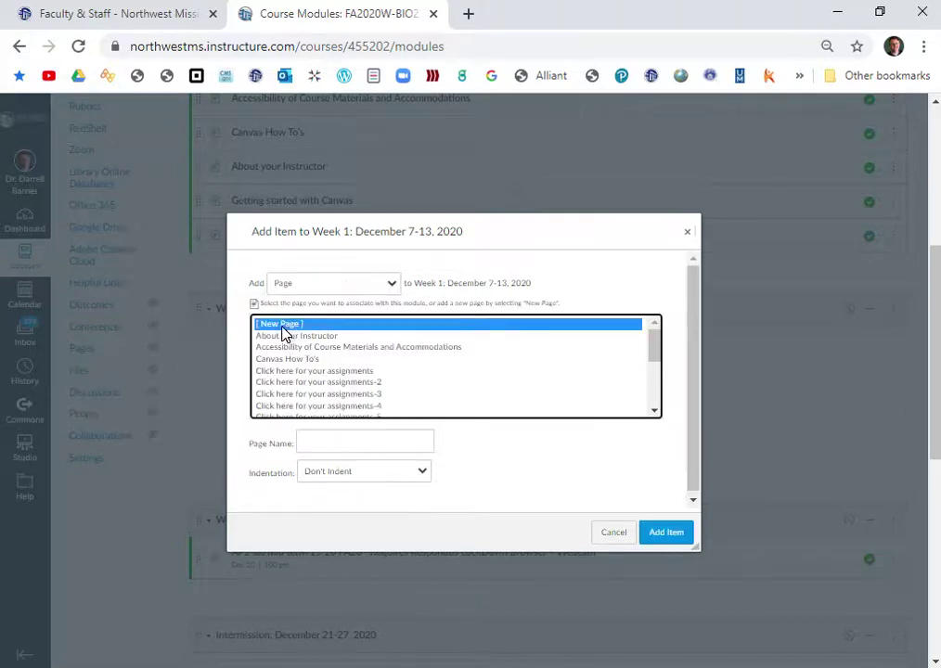
{"action": "left_click", "coordinate": [327, 436]}
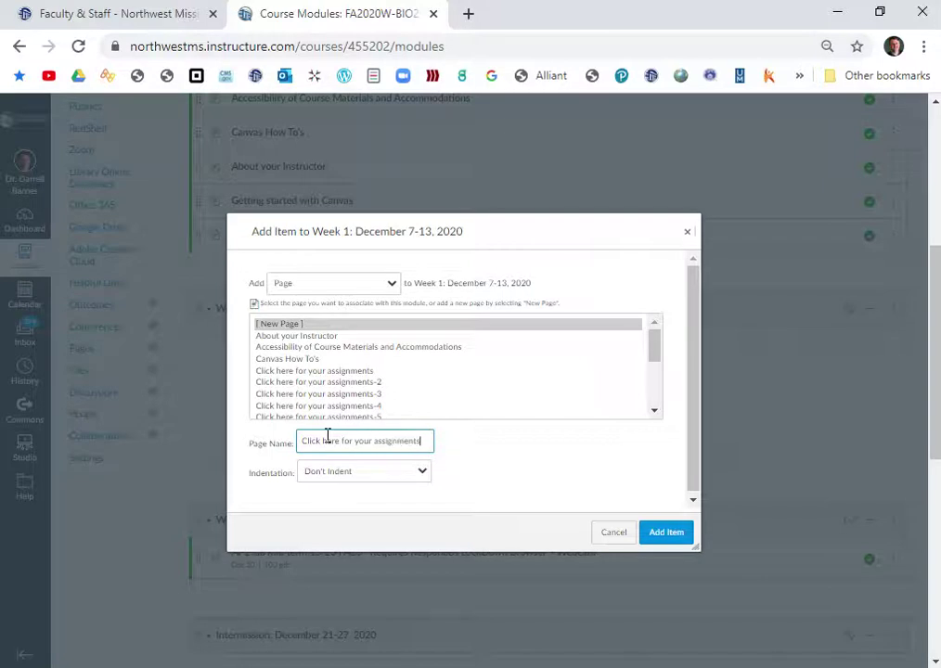
{"action": "left_click_drag", "start_coordinate": [419, 440], "coordinate": [296, 443]}
{"action": "right_click", "coordinate": [315, 445]}
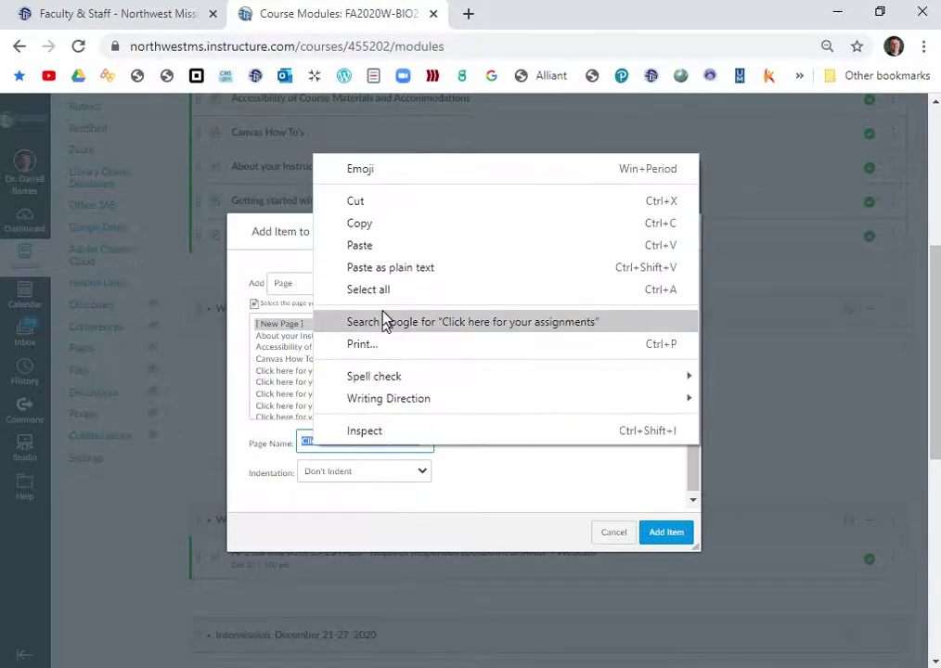
{"action": "left_click", "coordinate": [374, 225]}
{"action": "left_click", "coordinate": [653, 547]}
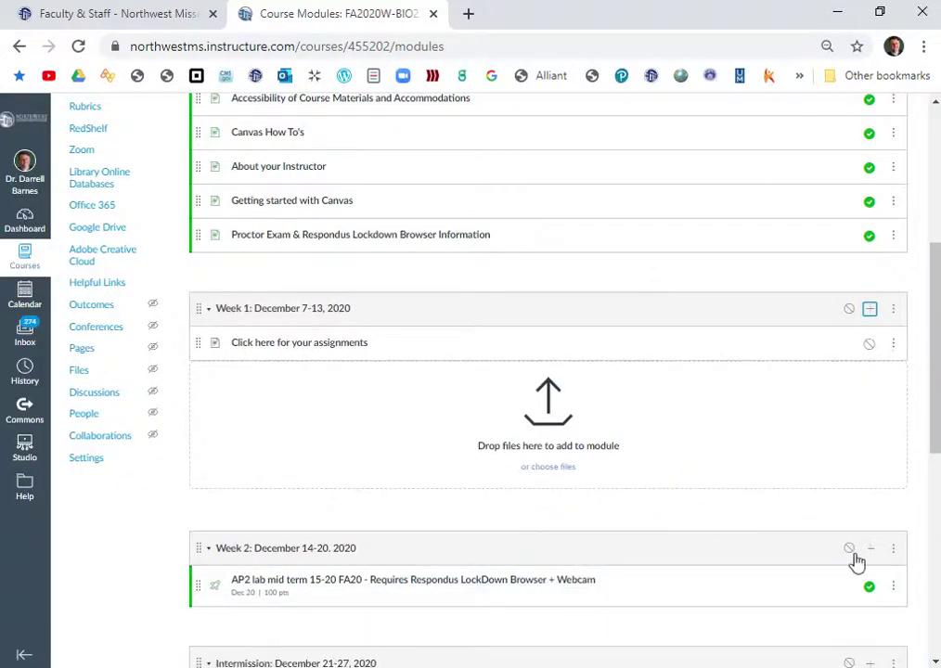
- Add a new page named "Click here for your assignments" to both the Week 2 and Intermission modules
{"action": "left_click", "coordinate": [870, 549]}
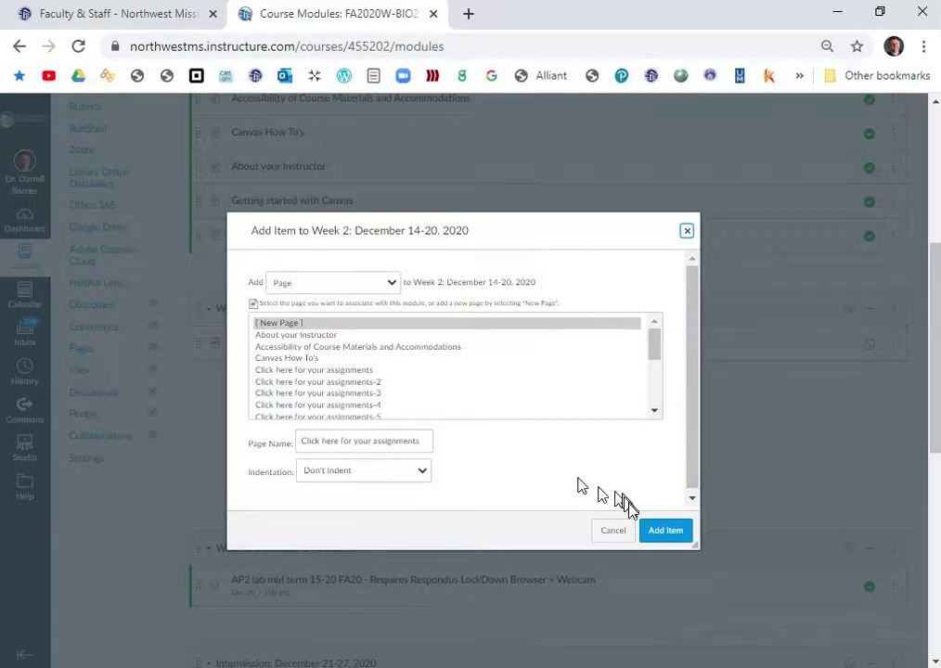
{"action": "left_click", "coordinate": [658, 535]}
{"action": "scroll", "coordinate": [593, 447], "scroll_direction": "down", "scroll_amount": 3}
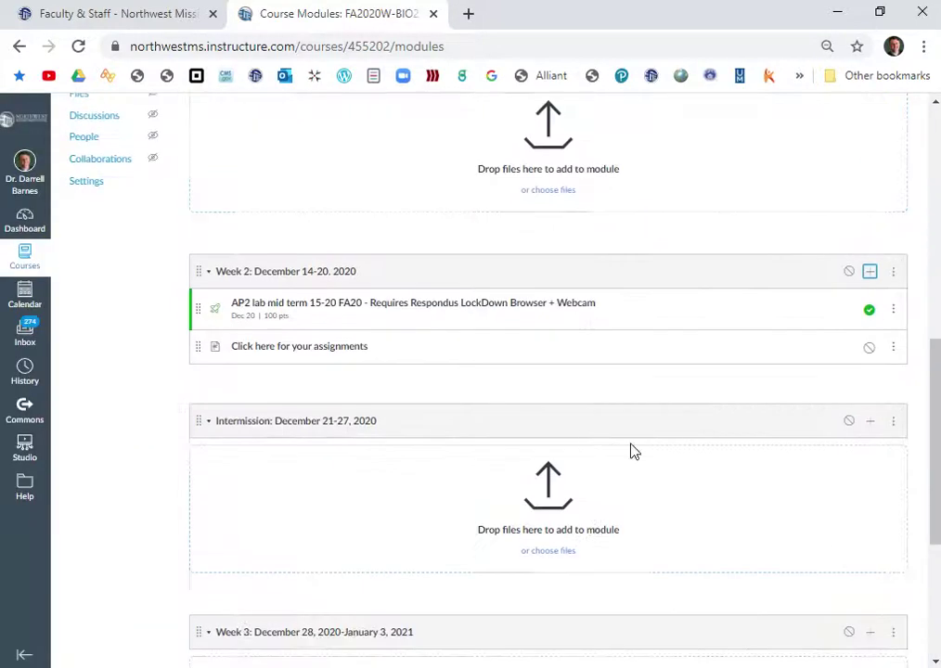
{"action": "left_click", "coordinate": [872, 425]}
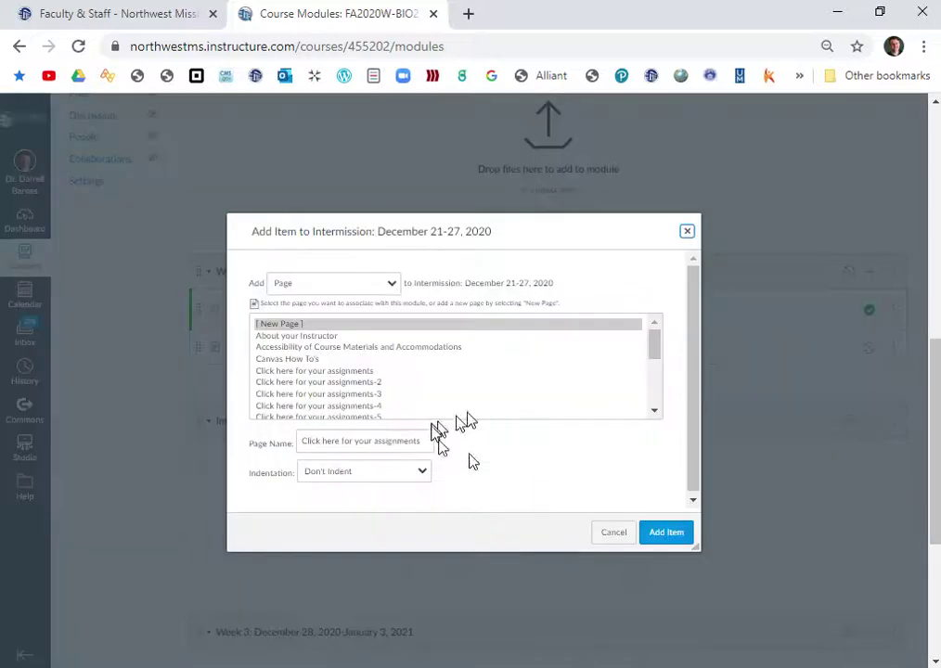
{"action": "left_click", "coordinate": [663, 532]}
- Add a new "Click here for your assignments" page to each of the Week 3 and Week 4 modules
{"action": "scroll", "coordinate": [487, 457], "scroll_direction": "down", "scroll_amount": 3}
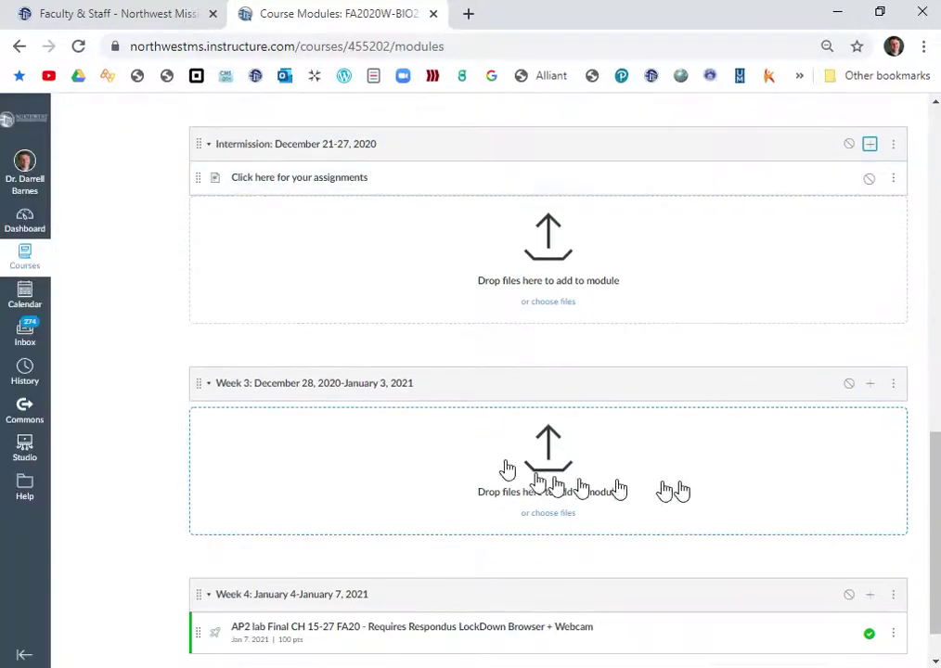
{"action": "left_click", "coordinate": [872, 385]}
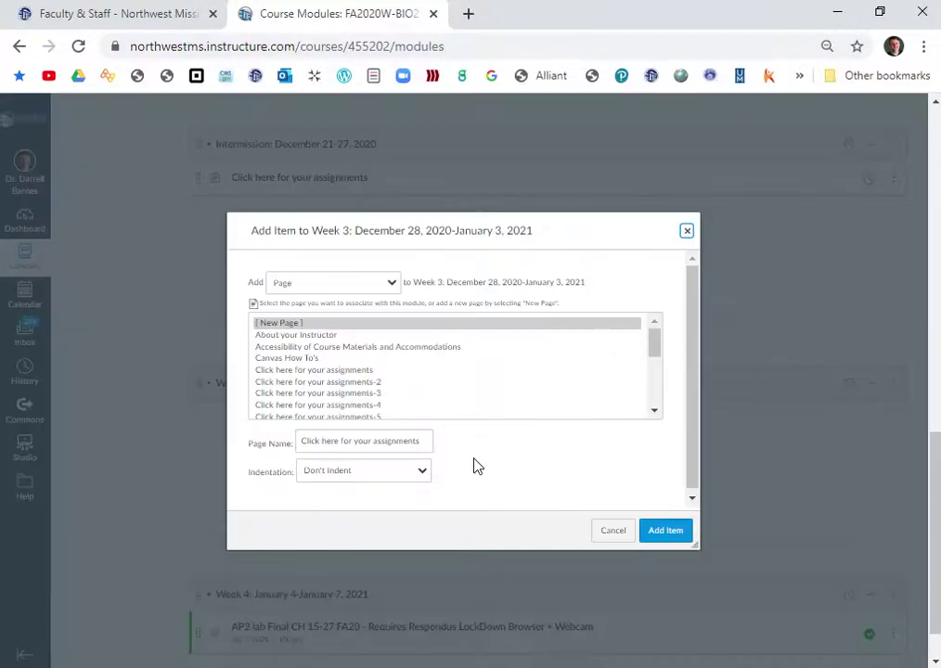
{"action": "left_click", "coordinate": [666, 530]}
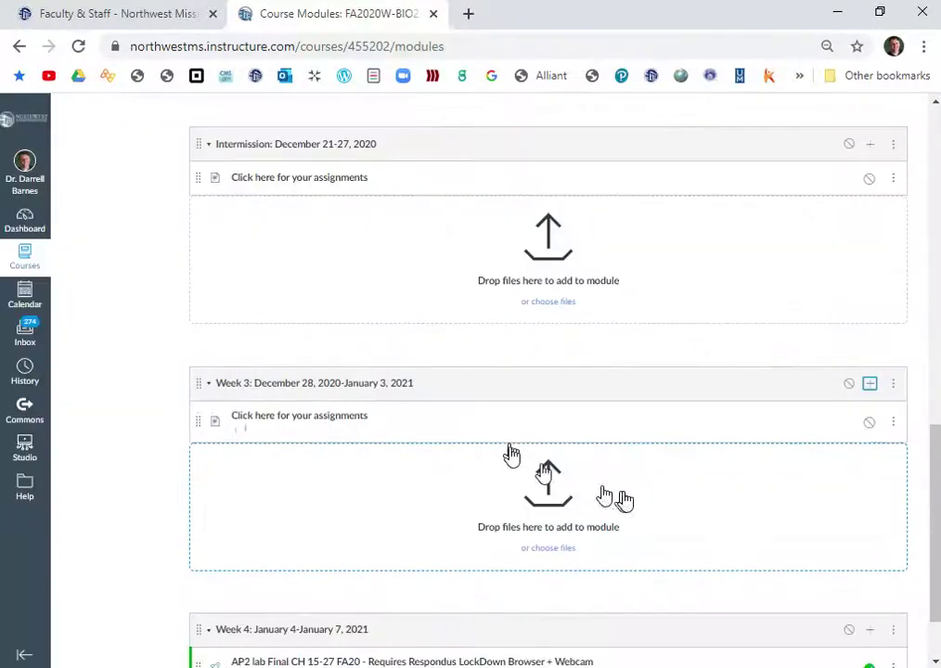
{"action": "scroll", "coordinate": [557, 481], "scroll_direction": "down", "scroll_amount": 1}
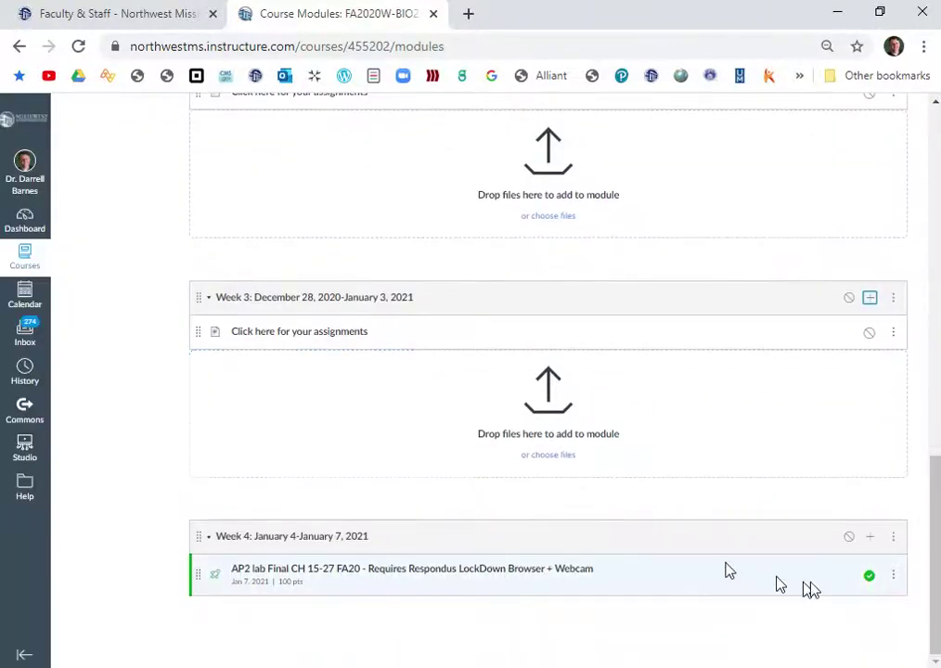
{"action": "left_click", "coordinate": [869, 537]}
{"action": "left_click", "coordinate": [668, 532]}
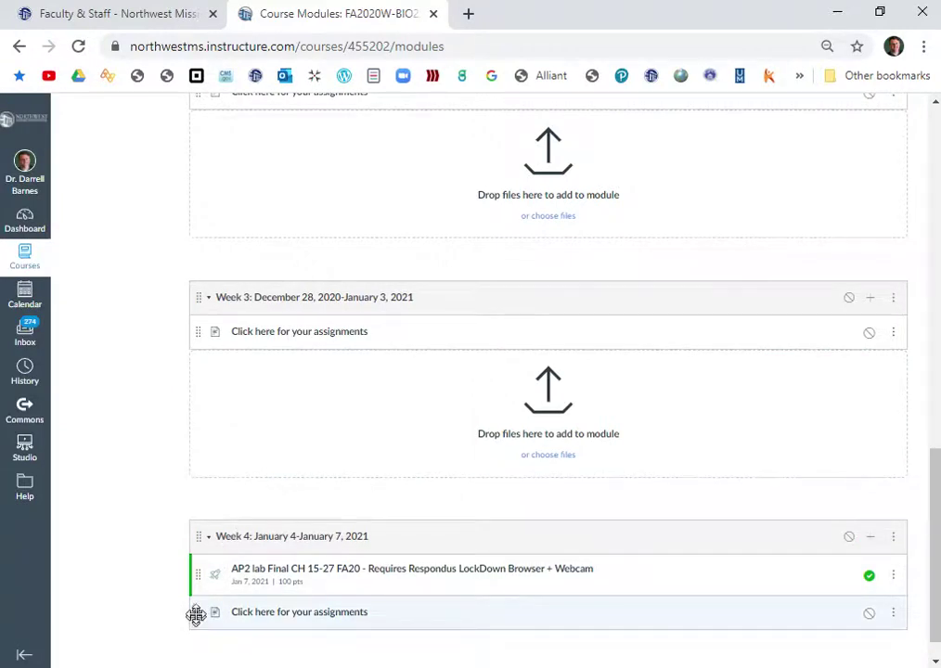
- Move the Week 4 assignments page above the AP2 lab Final quiz
{"action": "left_click_drag", "start_coordinate": [197, 625], "coordinate": [193, 572]}
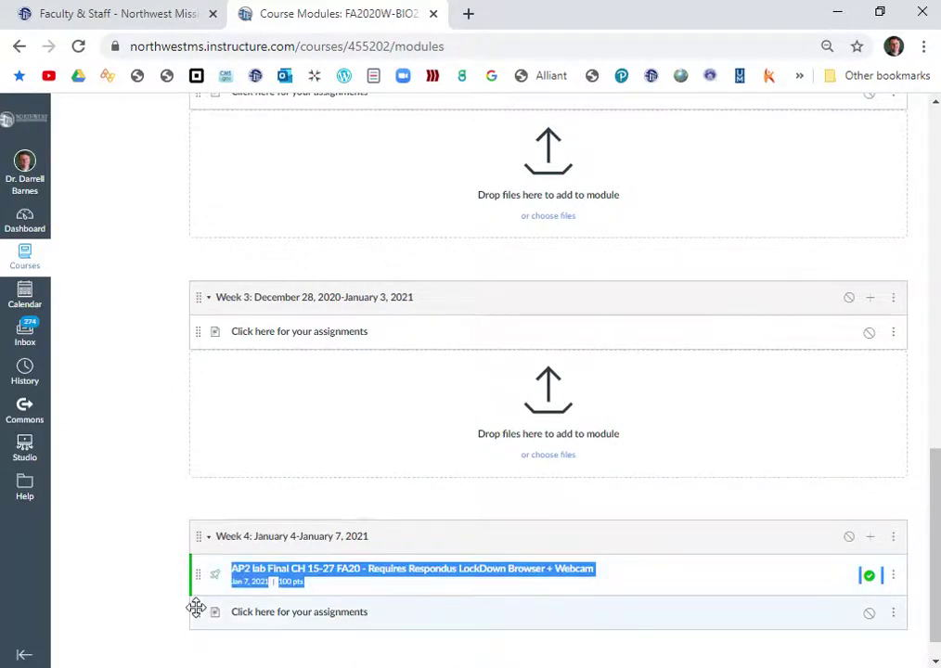
{"action": "left_click", "coordinate": [397, 622]}
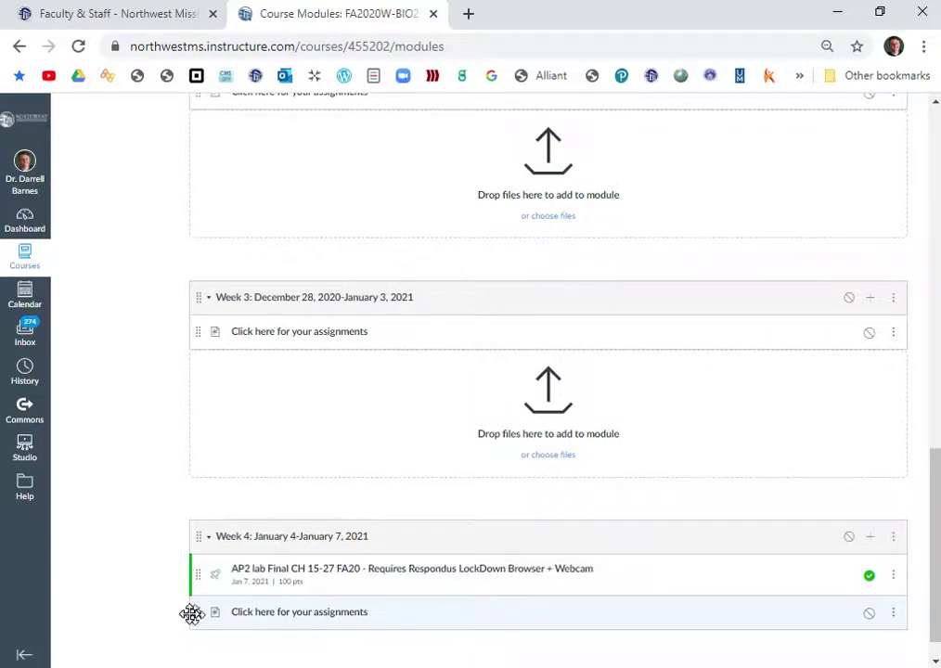
{"action": "left_click_drag", "start_coordinate": [198, 613], "coordinate": [200, 563]}
- Reorder the Week 2 module so its assignments page comes before the AP2 lab mid term quiz
{"action": "scroll", "coordinate": [319, 431], "scroll_direction": "up", "scroll_amount": 2}
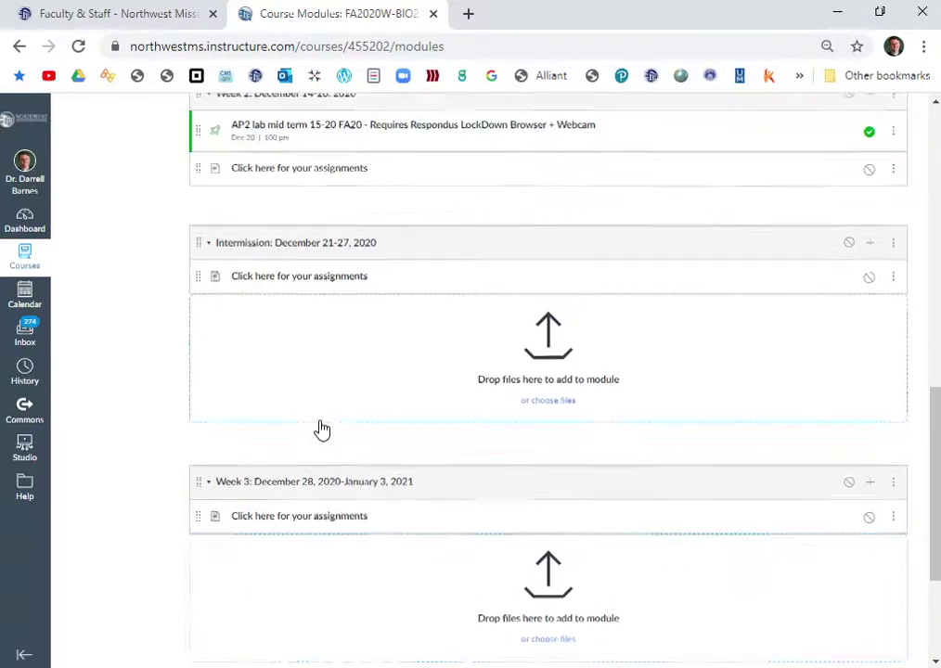
{"action": "scroll", "coordinate": [319, 430], "scroll_direction": "up", "scroll_amount": 2}
{"action": "left_click_drag", "start_coordinate": [200, 353], "coordinate": [196, 309]}
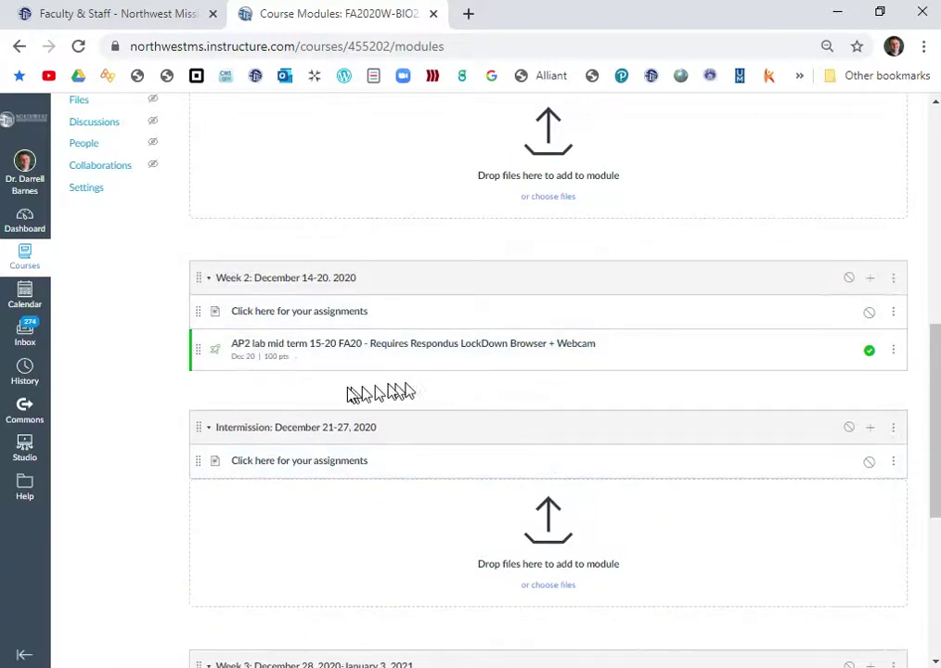
- Write "Your mid-term test at home is this week. It will be Respondus + webcam." on the Week 2 assignments page, copy the text and save
{"action": "scroll", "coordinate": [342, 393], "scroll_direction": "up", "scroll_amount": 2}
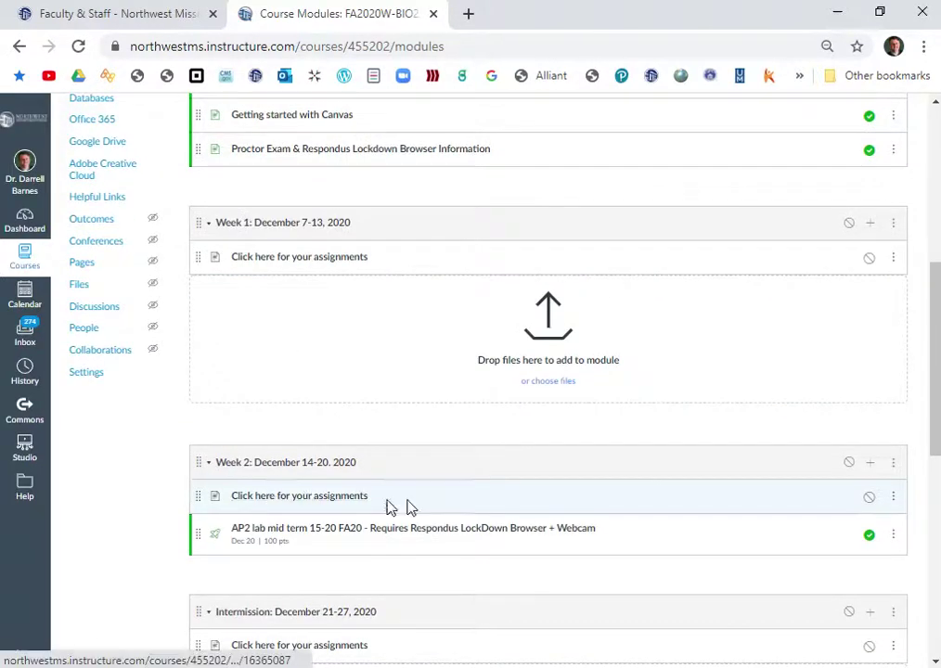
{"action": "left_click", "coordinate": [351, 499]}
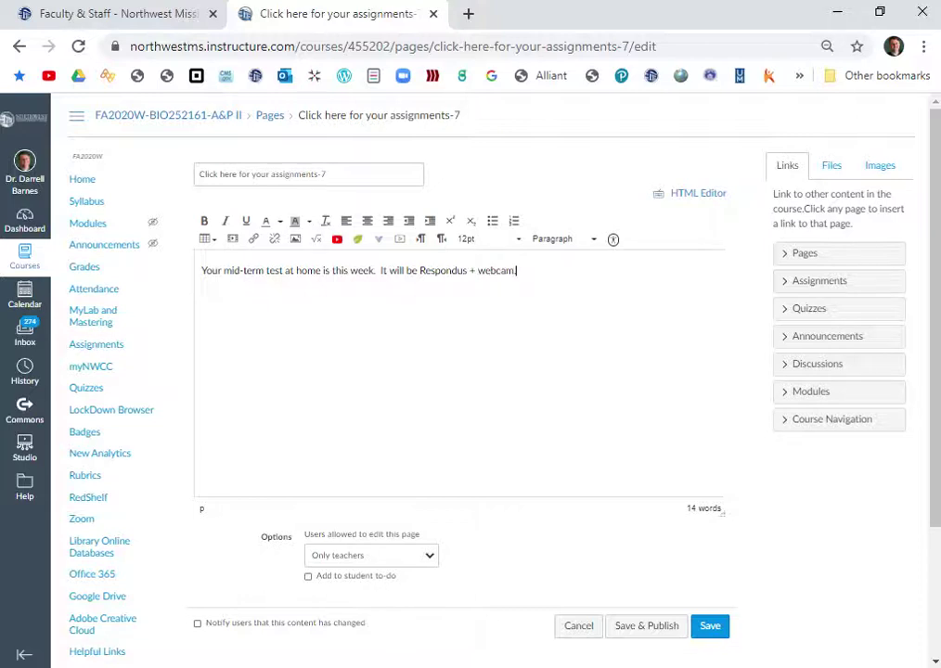
{"action": "left_click_drag", "start_coordinate": [543, 279], "coordinate": [181, 288]}
{"action": "right_click", "coordinate": [225, 276]}
{"action": "left_click", "coordinate": [273, 341]}
{"action": "left_click", "coordinate": [710, 627]}
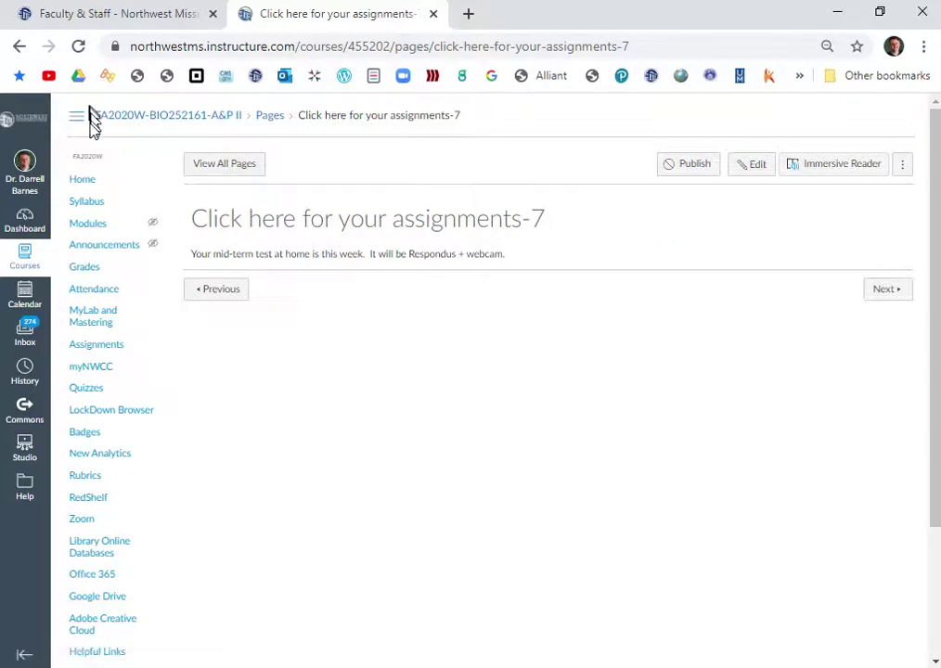
- Open the Week 4 assignments page for editing and paste the copied mid-term test text into its body
{"action": "left_click", "coordinate": [84, 225]}
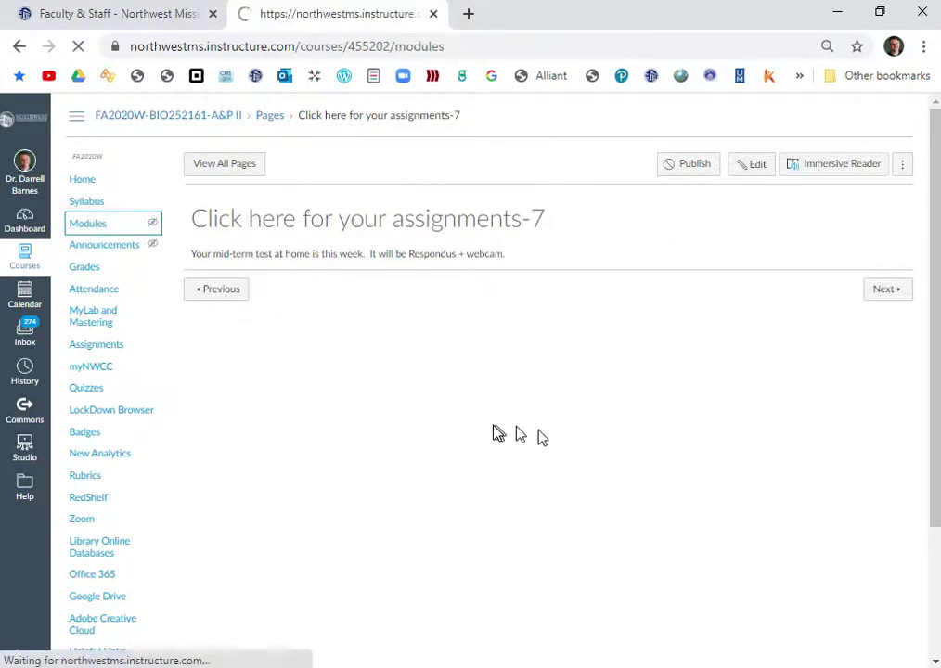
{"action": "scroll", "coordinate": [479, 437], "scroll_direction": "down", "scroll_amount": 6}
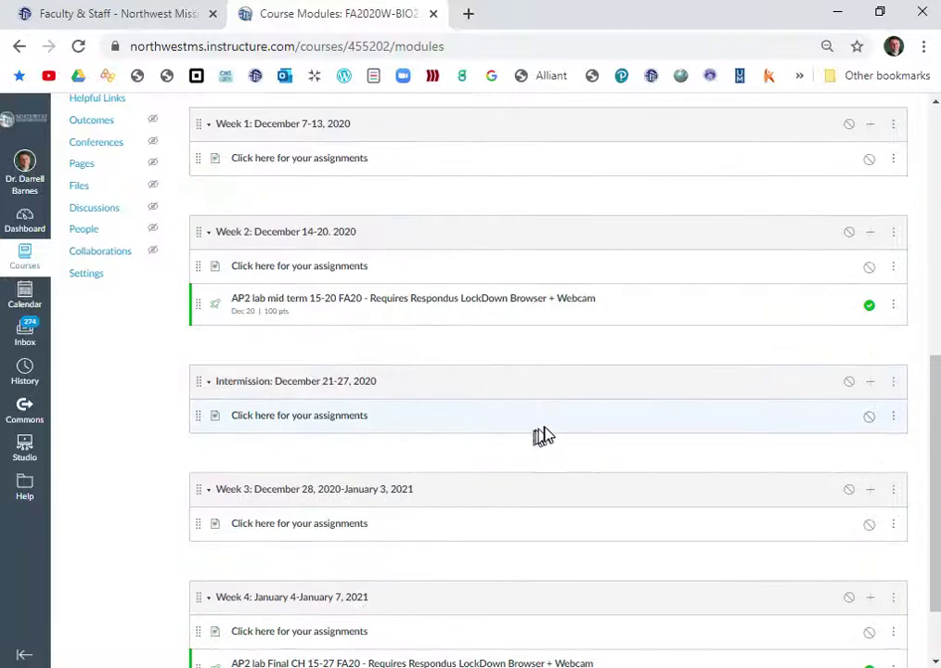
{"action": "scroll", "coordinate": [543, 435], "scroll_direction": "down", "scroll_amount": 1}
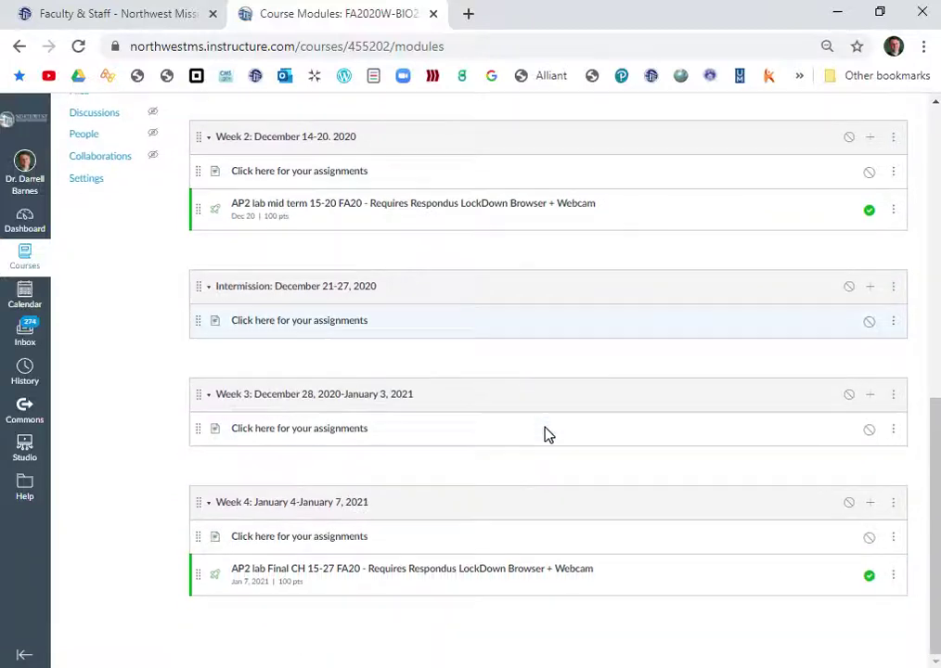
{"action": "left_click", "coordinate": [297, 538]}
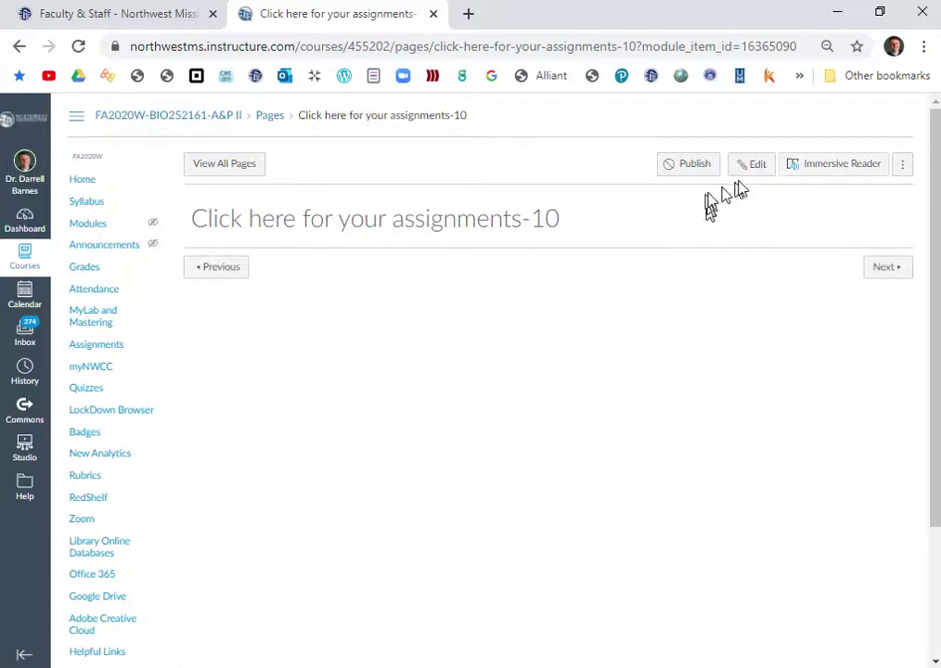
{"action": "left_click", "coordinate": [743, 171]}
{"action": "left_click", "coordinate": [274, 279]}
{"action": "right_click", "coordinate": [274, 275]}
{"action": "left_click", "coordinate": [329, 420]}
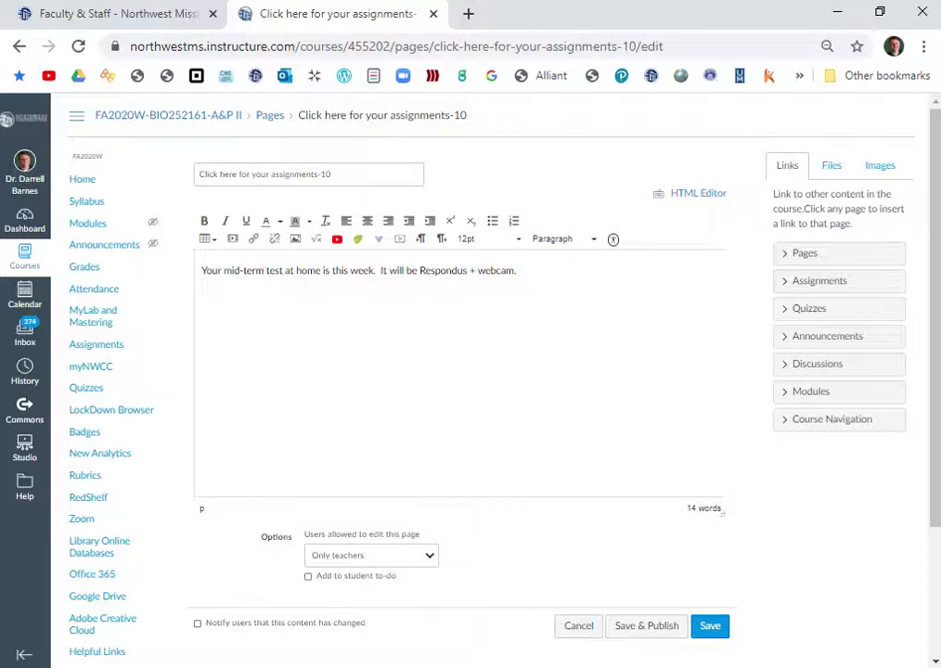
- Replace "mid-term" with "final comprehensive" in the Week 4 page text and save the page
{"action": "key", "text": "BackSpace"}
{"action": "key", "text": "BackSpace"}
{"action": "key", "text": "BackSpace"}
{"action": "key", "text": "BackSpace"}
{"action": "key", "text": "BackSpace"}
{"action": "key", "text": "BackSpace"}
{"action": "key", "text": "BackSpace"}
{"action": "key", "text": "BackSpace"}
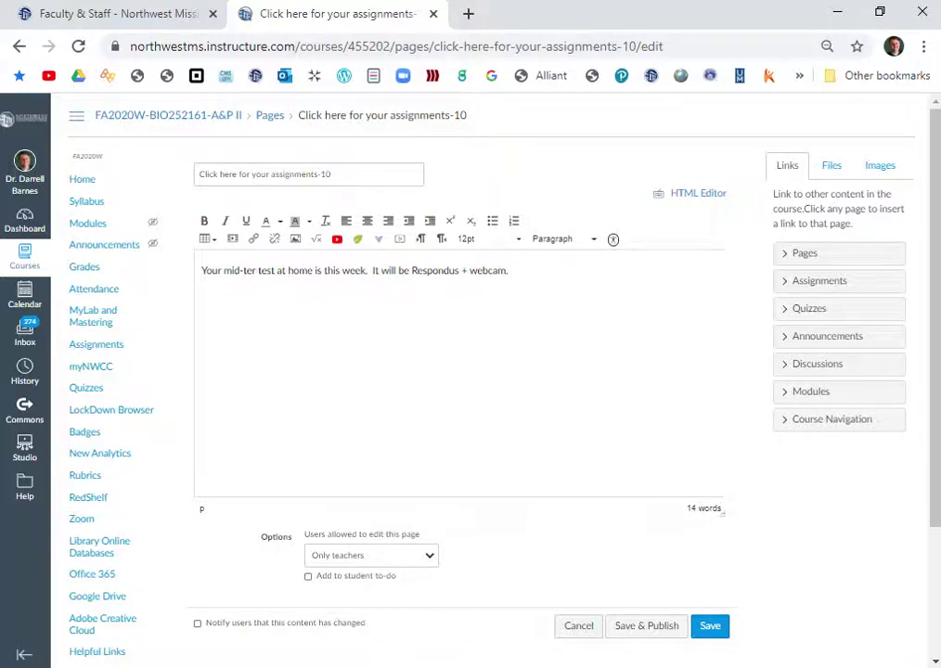
{"action": "type", "text": "final comp"}
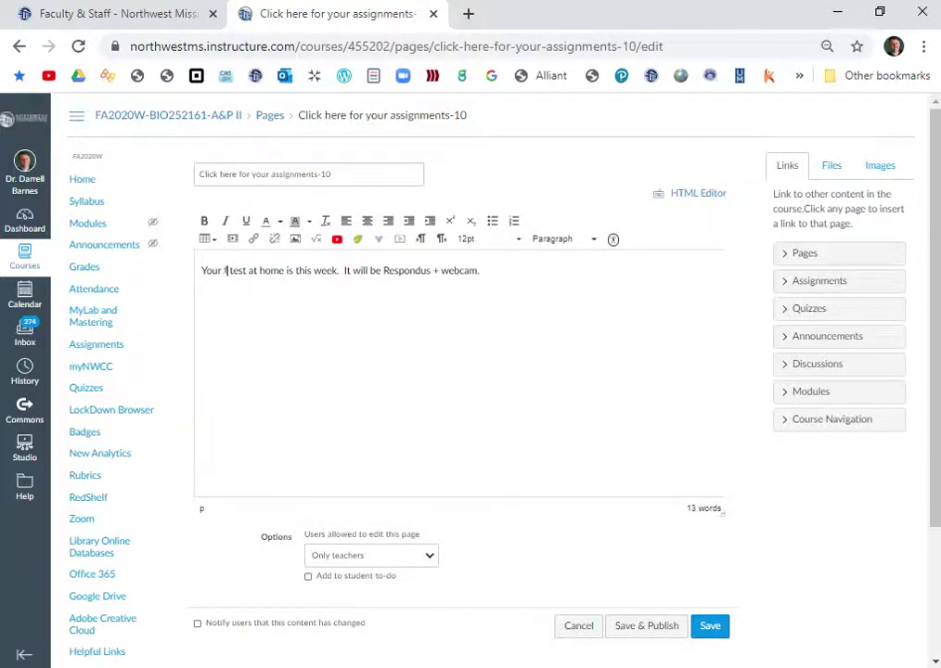
{"action": "type", "text": "reh"}
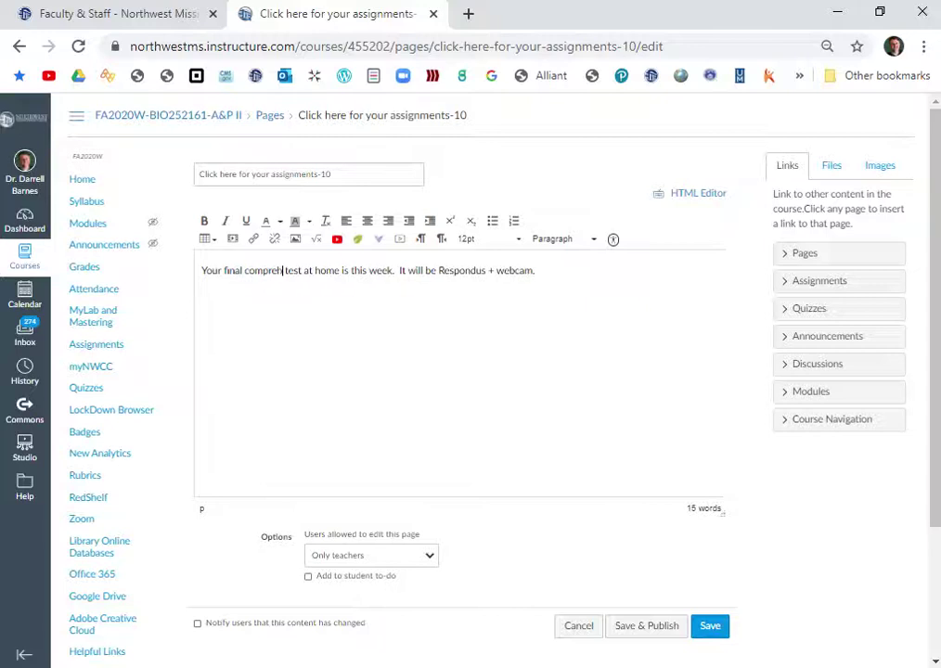
{"action": "type", "text": "ensive"}
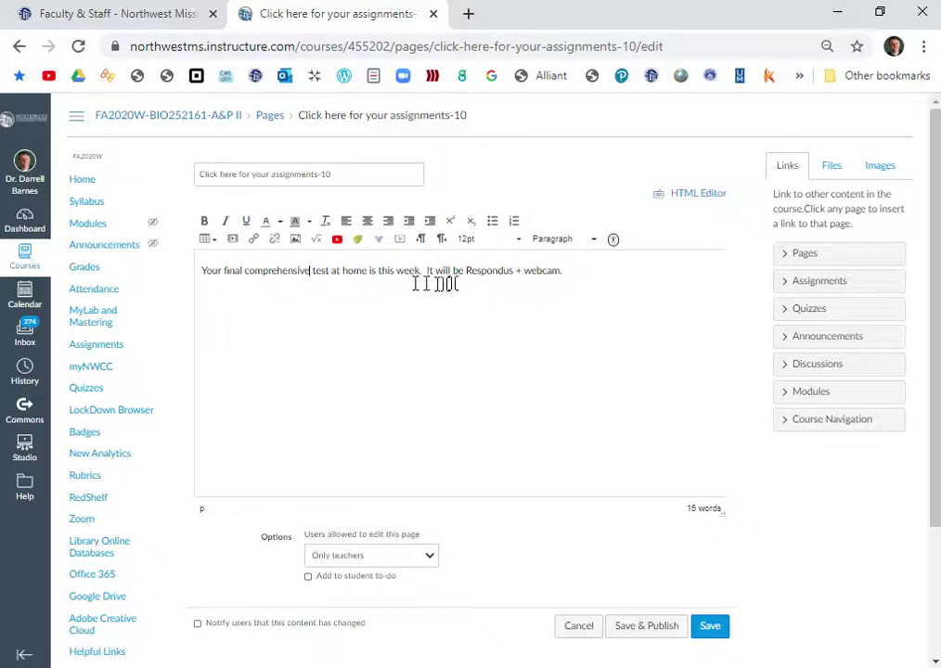
{"action": "left_click", "coordinate": [709, 626]}
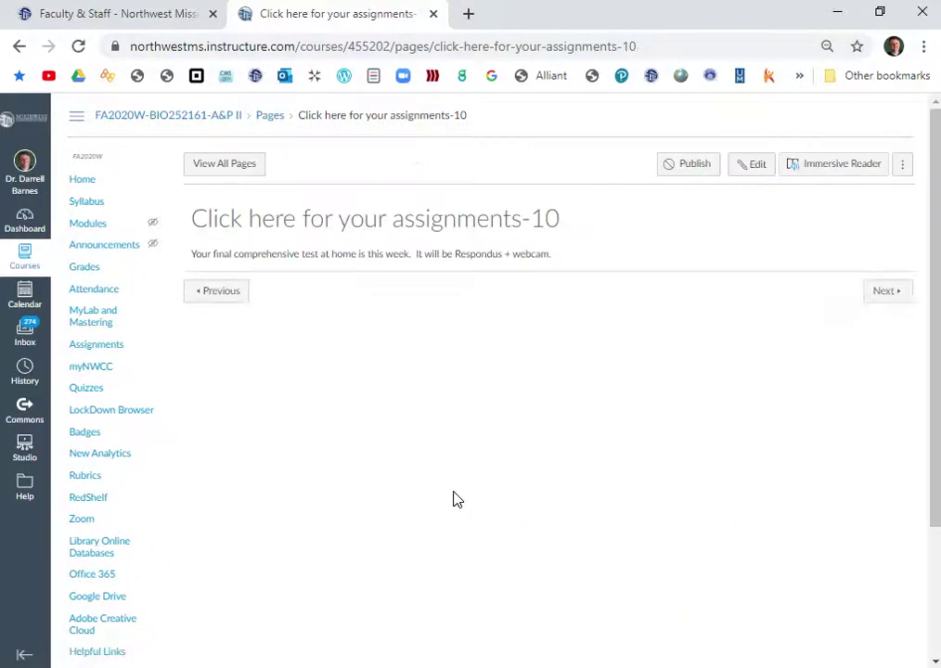
- Check the saved text of the Week 2 assignments page, then return to the weekly modules
{"action": "left_click", "coordinate": [88, 224]}
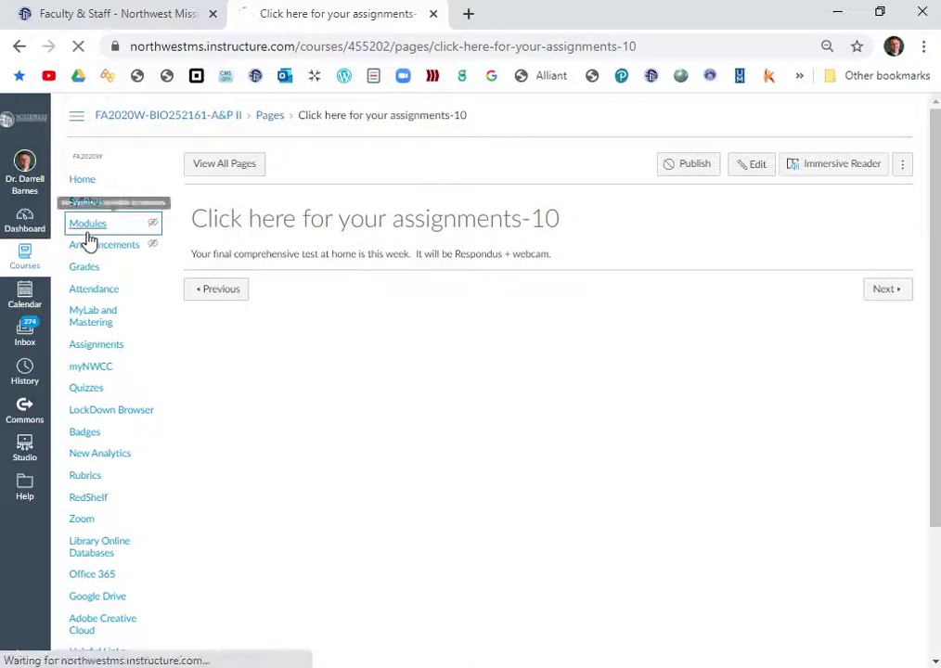
{"action": "scroll", "coordinate": [500, 492], "scroll_direction": "down", "scroll_amount": 7}
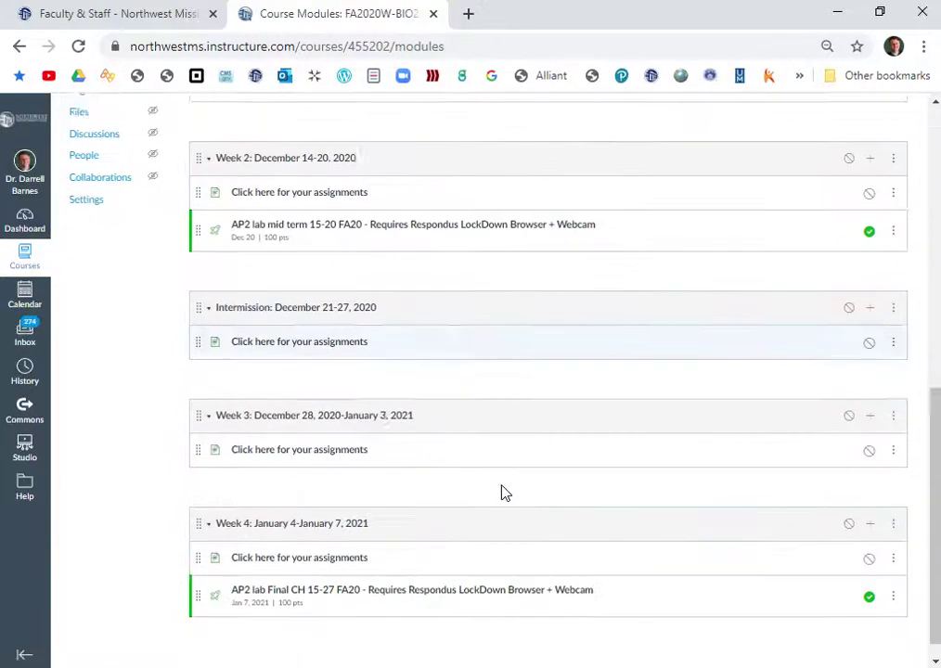
{"action": "left_click", "coordinate": [292, 176]}
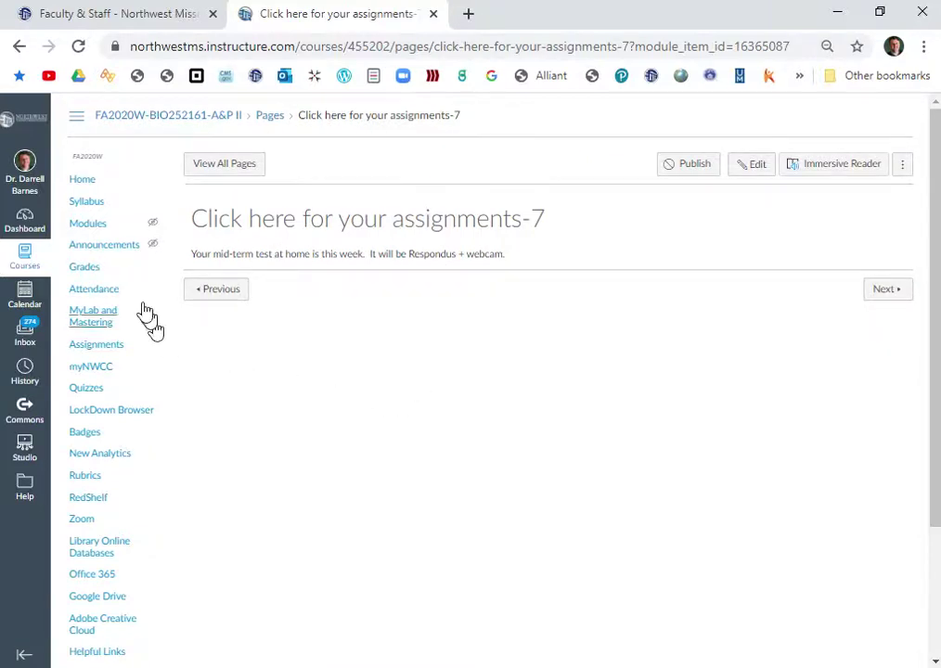
{"action": "left_click", "coordinate": [88, 224]}
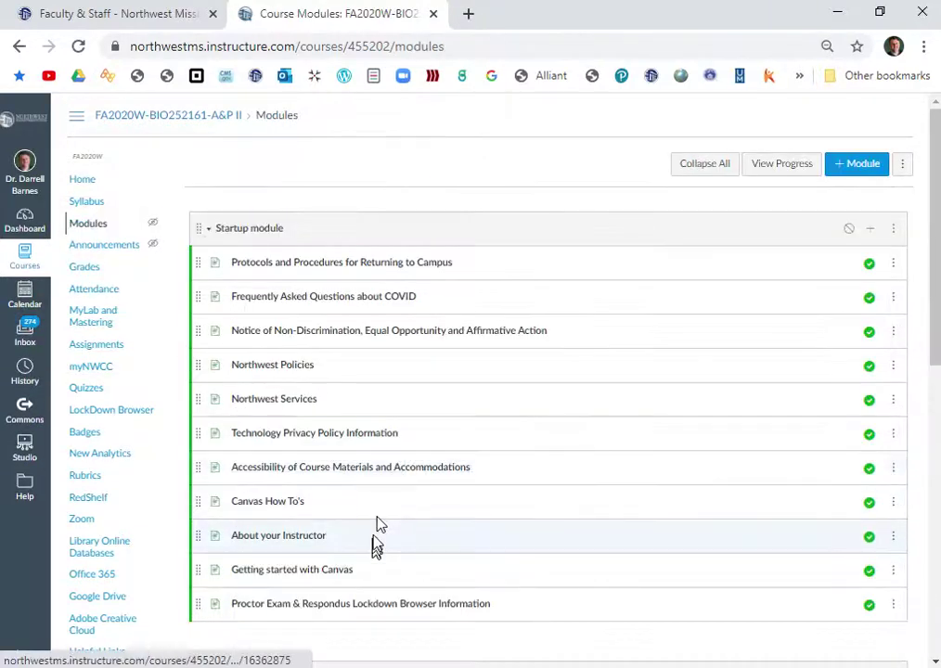
{"action": "scroll", "coordinate": [376, 538], "scroll_direction": "down", "scroll_amount": 3}
{"action": "scroll", "coordinate": [376, 542], "scroll_direction": "down", "scroll_amount": 2}
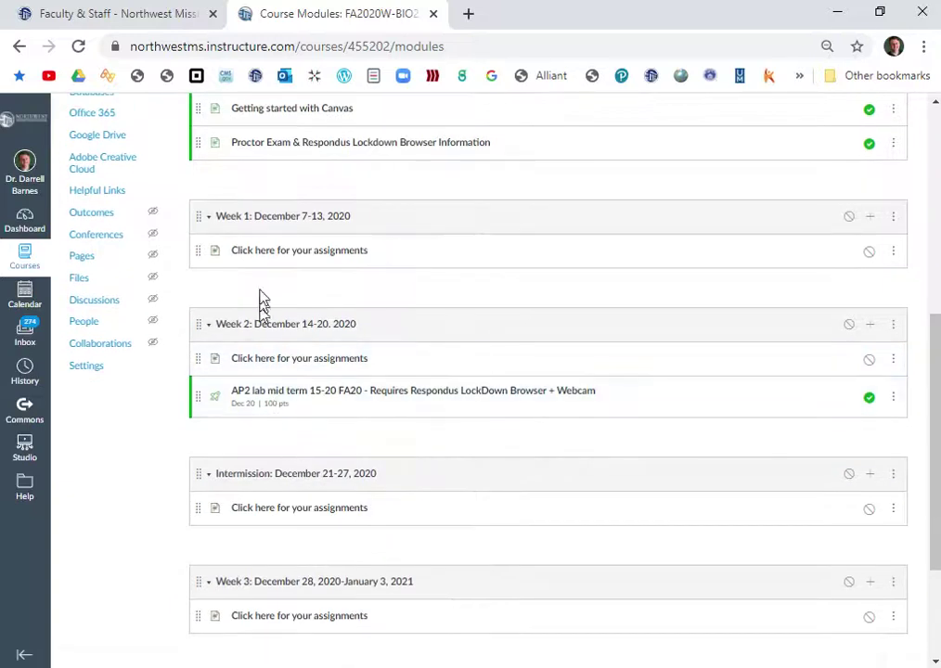